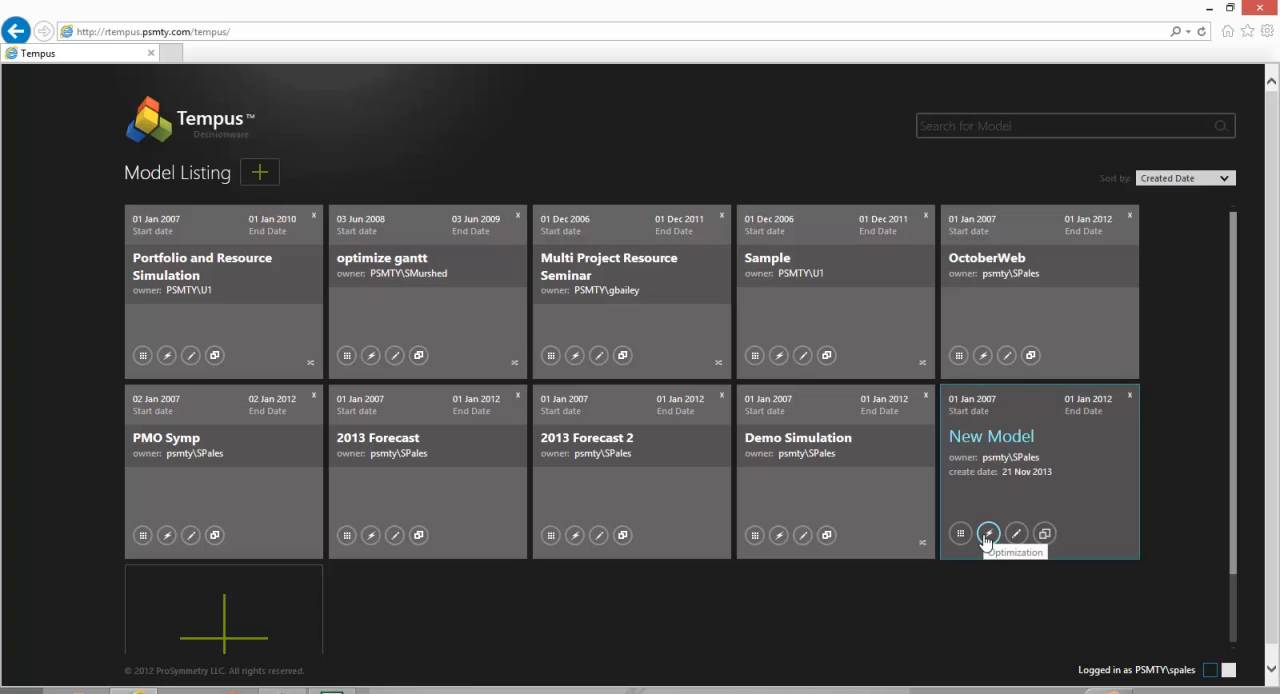
- Open the optimization of New Model and lock the 2132 Hoover Assembly Building Remodel and Assets Database Design projects
{"action": "left_click", "coordinate": [987, 535]}
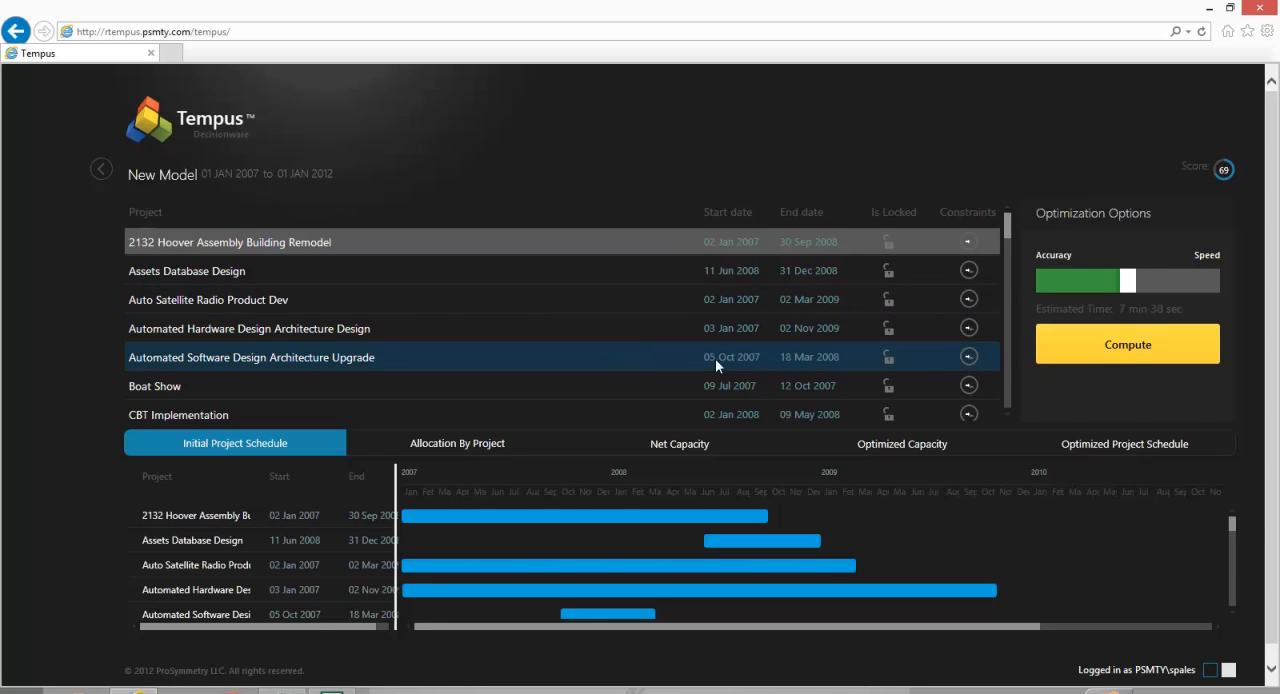
{"action": "mouse_move", "coordinate": [1008, 236]}
{"action": "left_mouse_down"}
{"action": "mouse_move", "coordinate": [1007, 276]}
{"action": "mouse_move", "coordinate": [1007, 226]}
{"action": "left_mouse_up"}
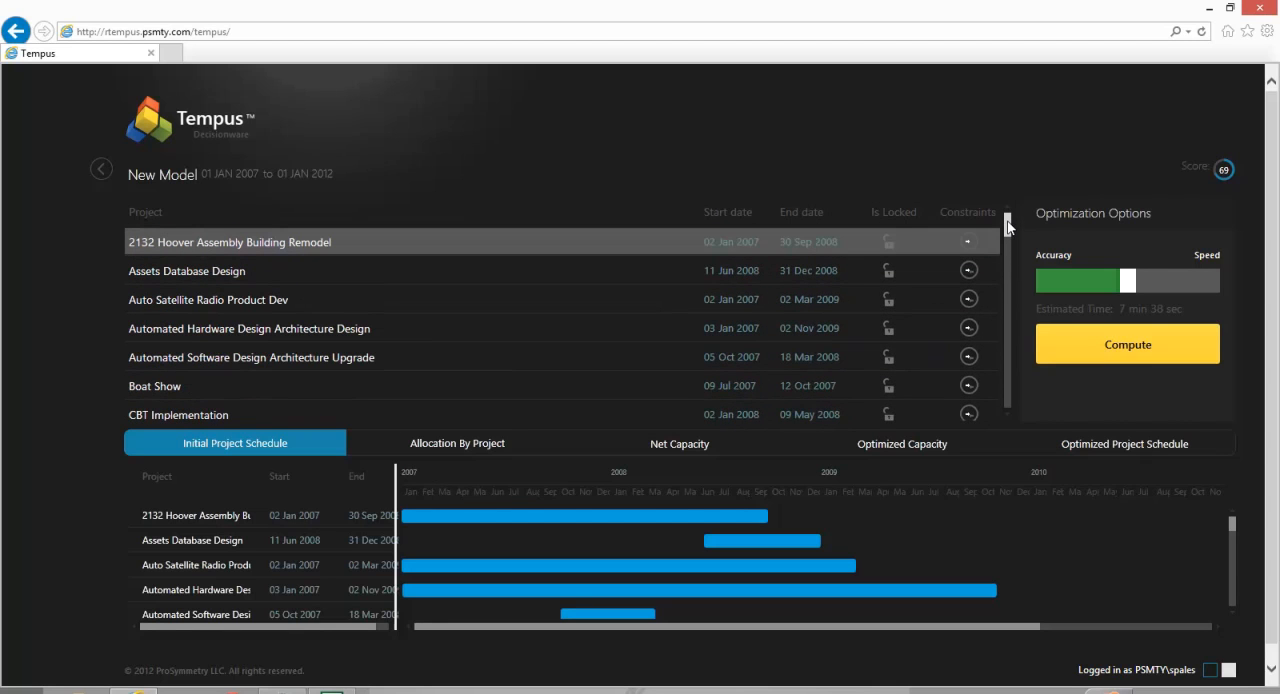
{"action": "left_click", "coordinate": [890, 245]}
{"action": "left_click", "coordinate": [887, 276]}
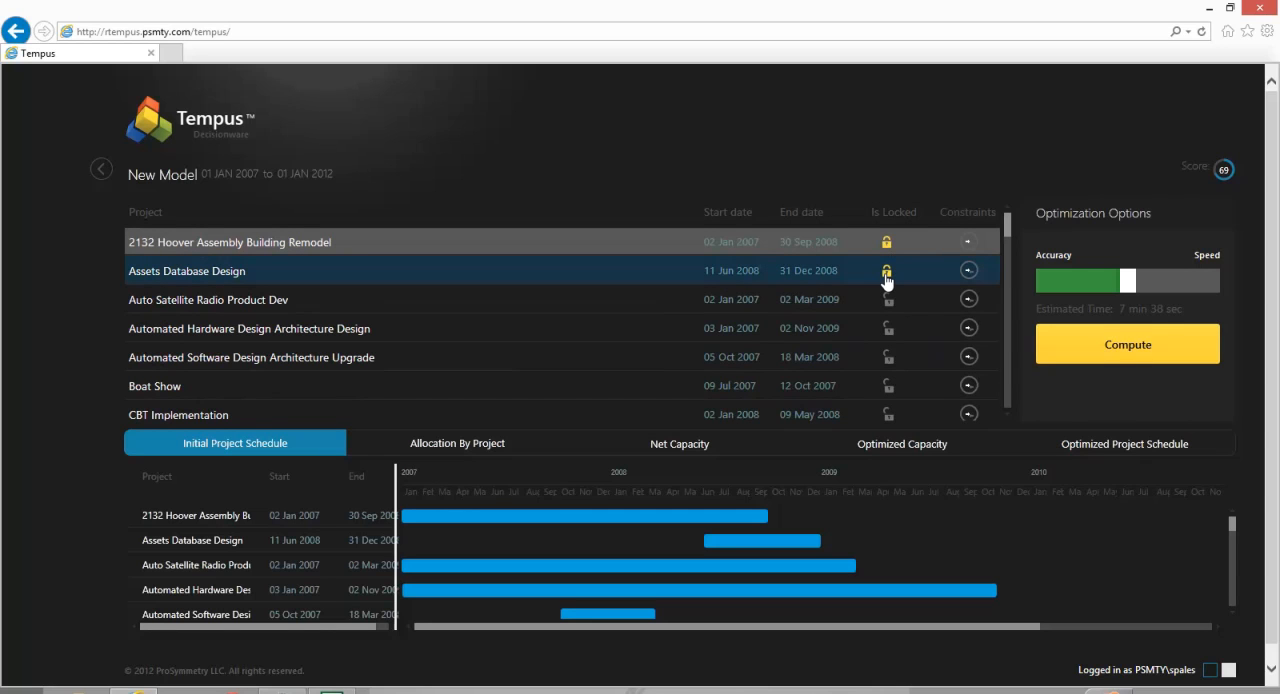
- Add an end constraint of Jun 2009 to the Auto Satellite Radio Product Dev project
{"action": "left_click", "coordinate": [968, 300]}
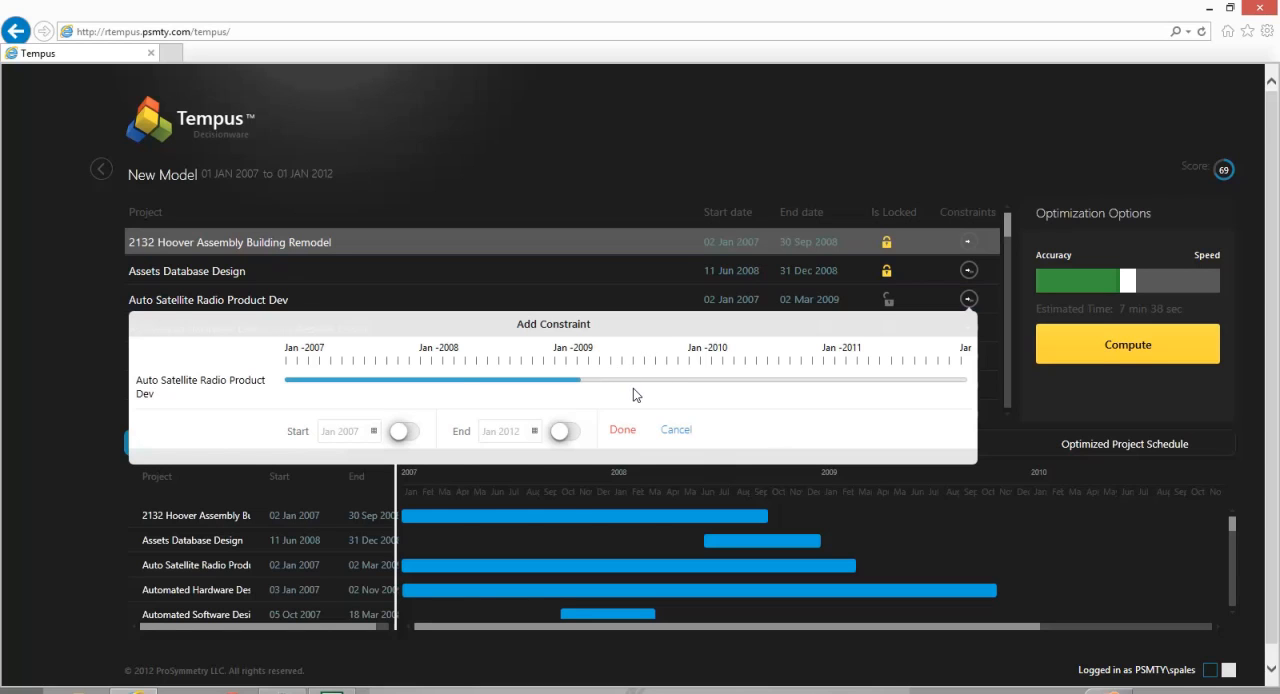
{"action": "left_click", "coordinate": [566, 436]}
{"action": "left_click", "coordinate": [535, 432]}
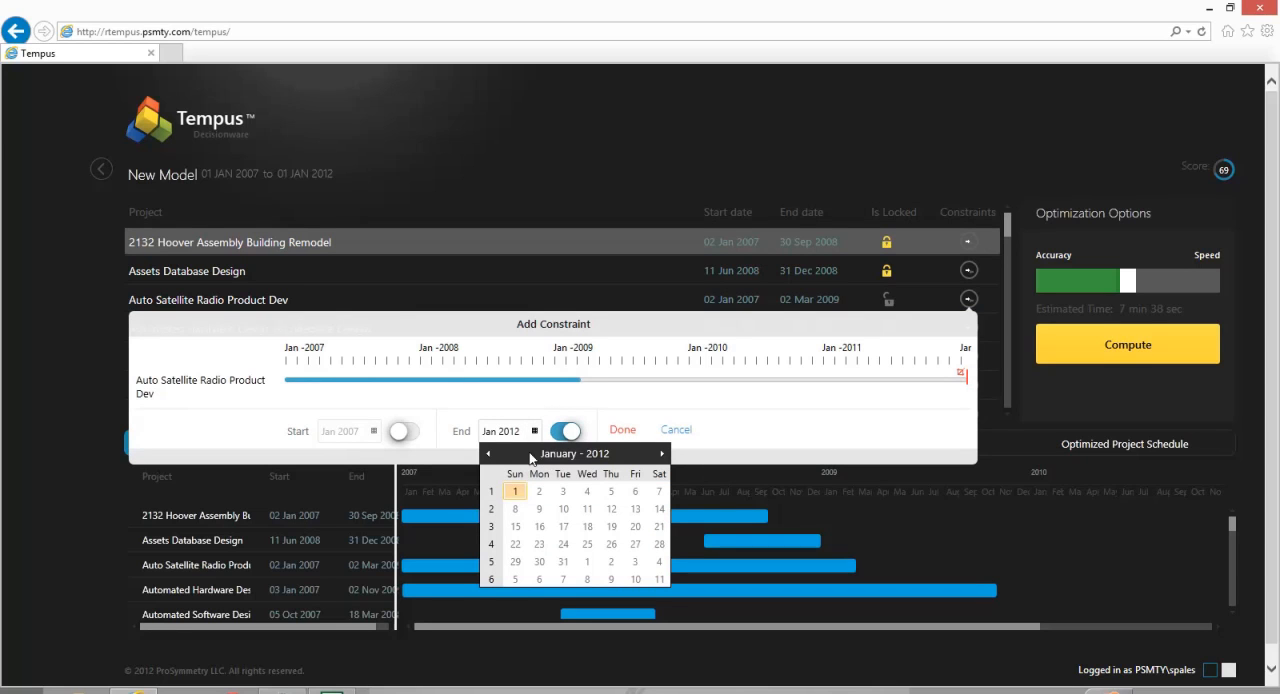
{"action": "left_click", "coordinate": [575, 454]}
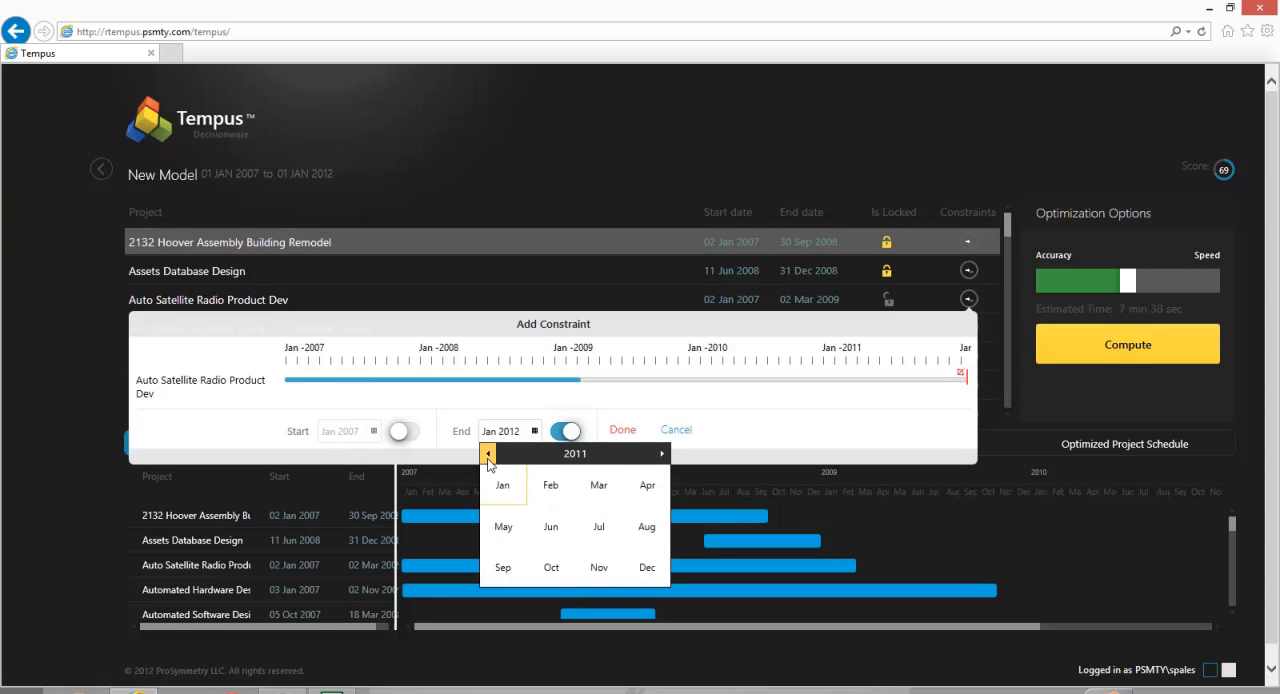
{"action": "left_click", "coordinate": [551, 526]}
{"action": "left_click", "coordinate": [547, 523]}
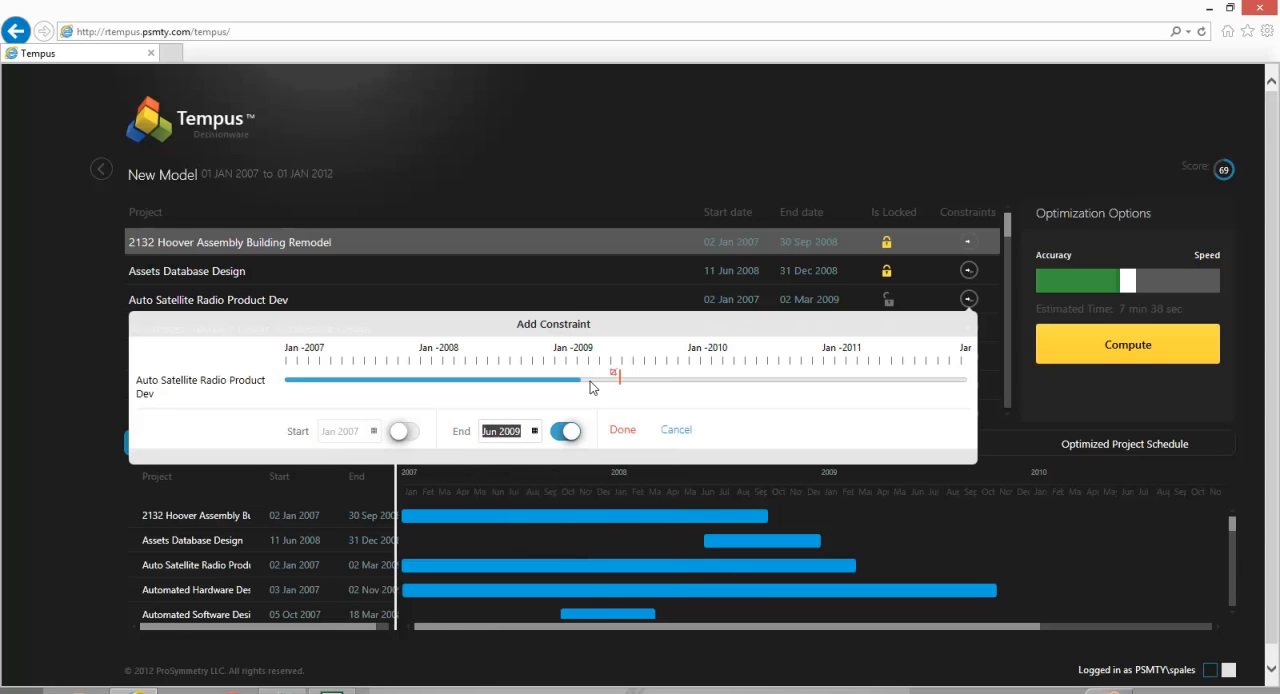
{"action": "left_click", "coordinate": [622, 430]}
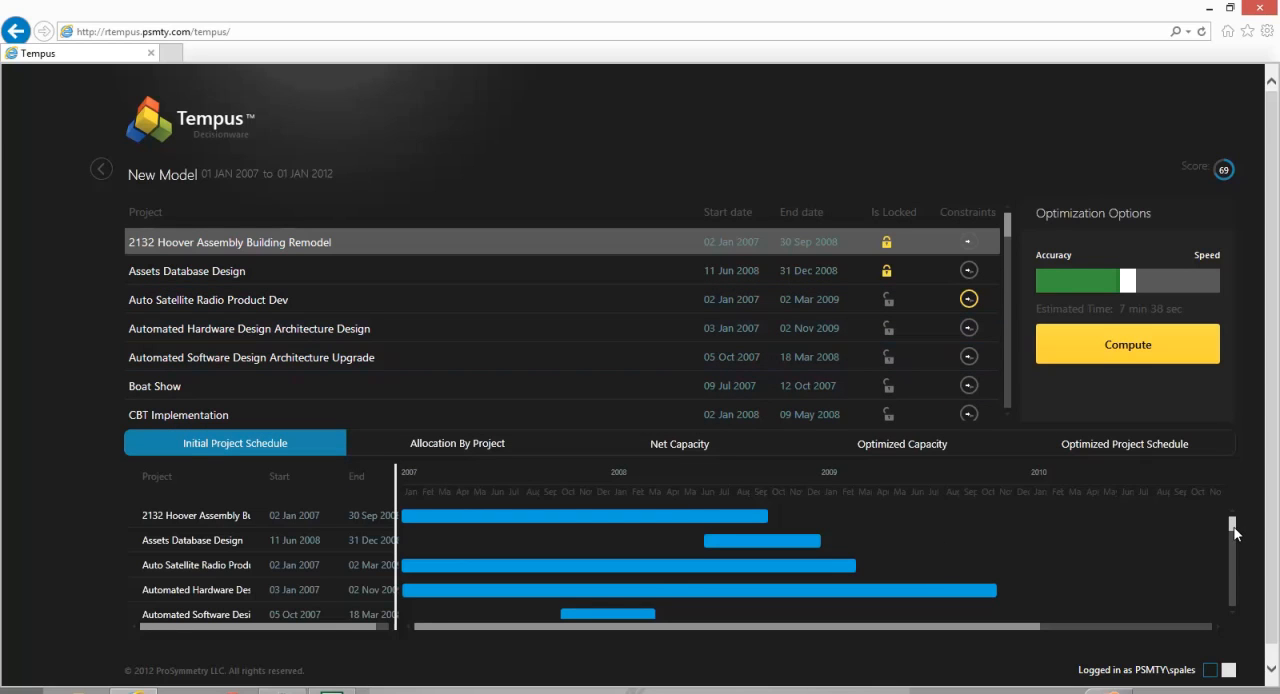
- Review the initial project schedule and net capacity, and compute the optimization with the accuracy/speed setting at full Speed
{"action": "left_click_drag", "start_coordinate": [1233, 534], "coordinate": [1233, 556]}
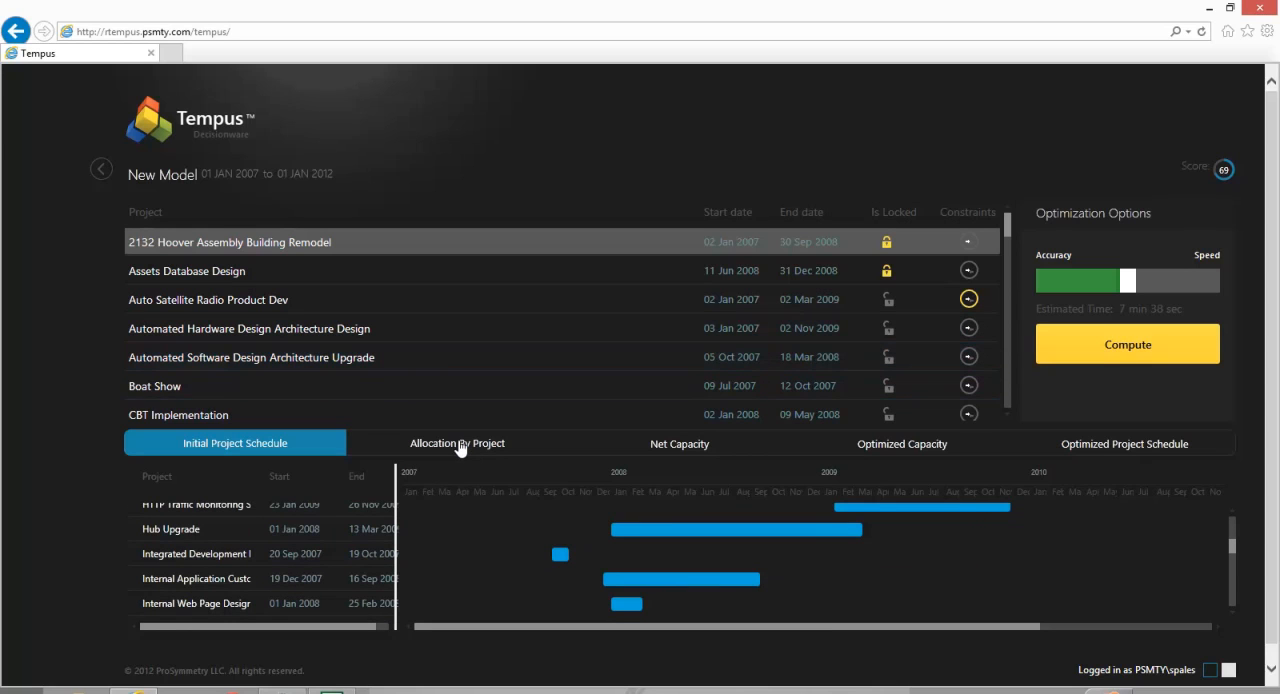
{"action": "left_click", "coordinate": [692, 452]}
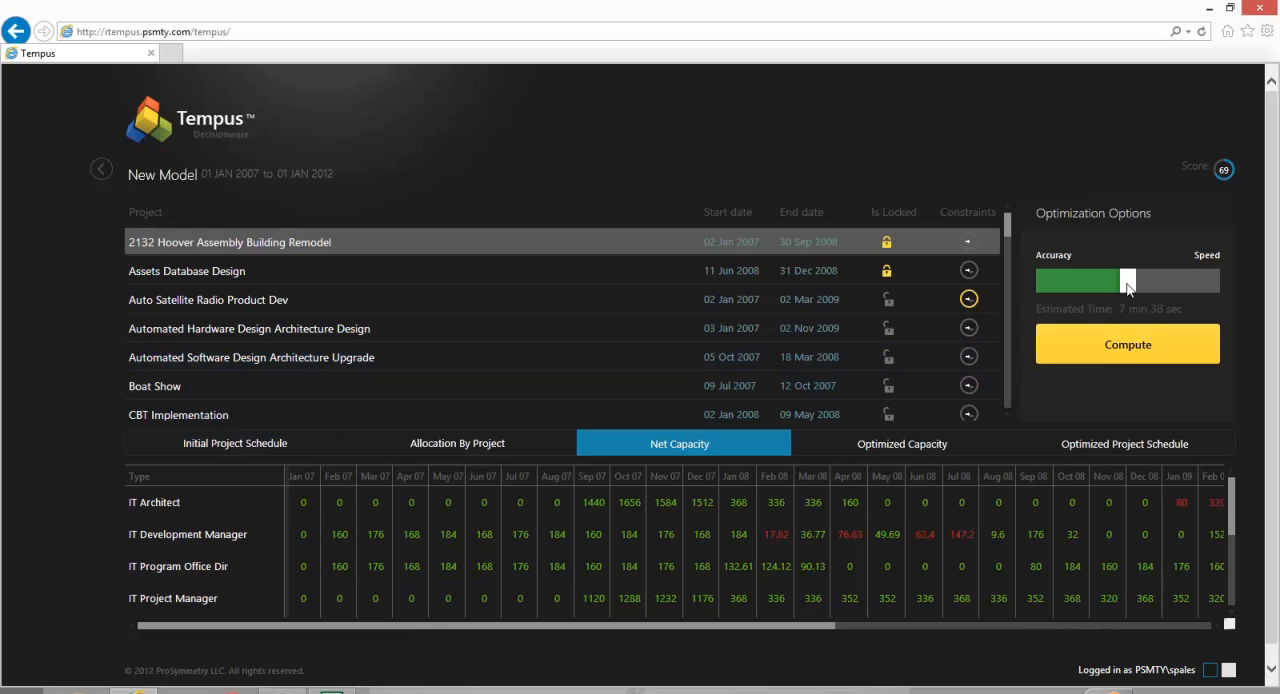
{"action": "left_click_drag", "start_coordinate": [1127, 288], "coordinate": [1042, 288]}
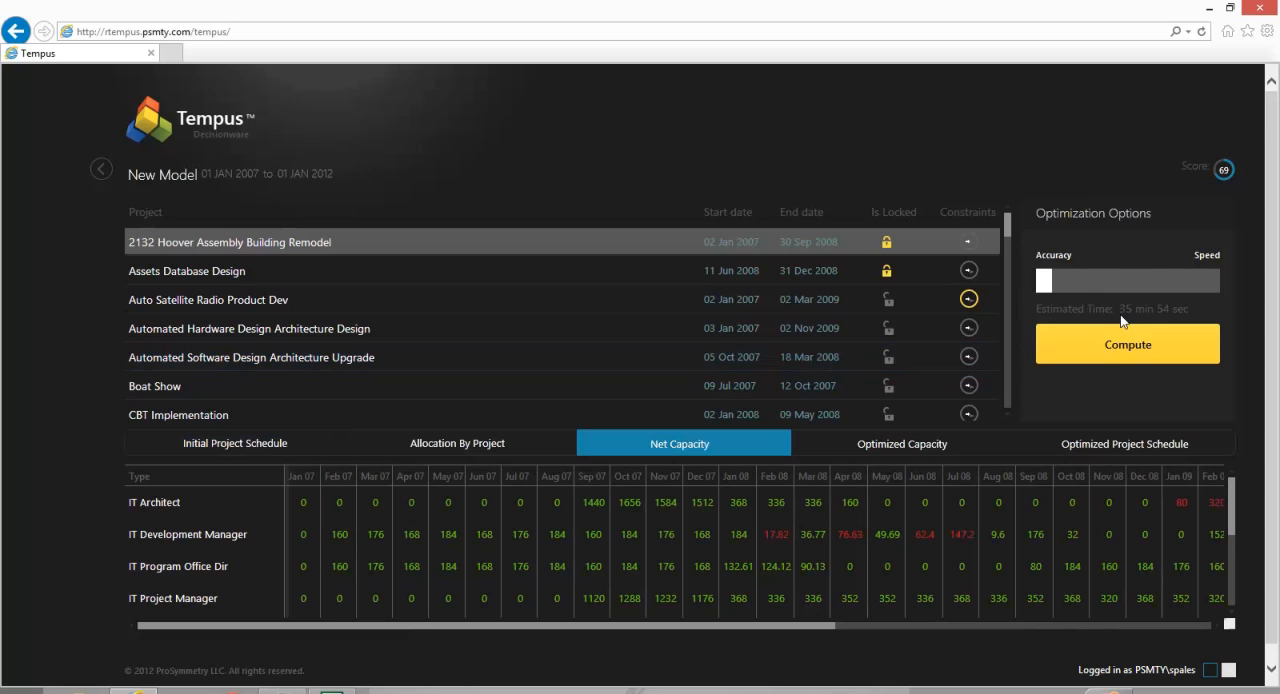
{"action": "left_click_drag", "start_coordinate": [1057, 283], "coordinate": [1161, 280]}
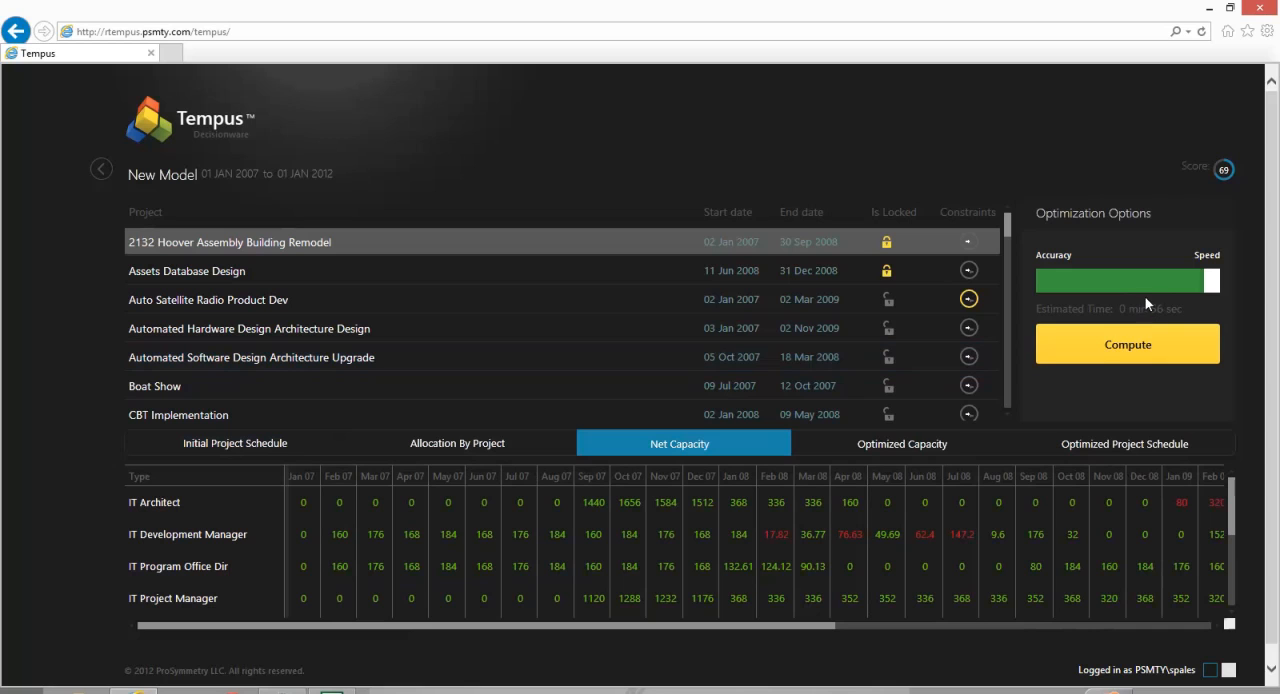
{"action": "left_click", "coordinate": [1139, 350]}
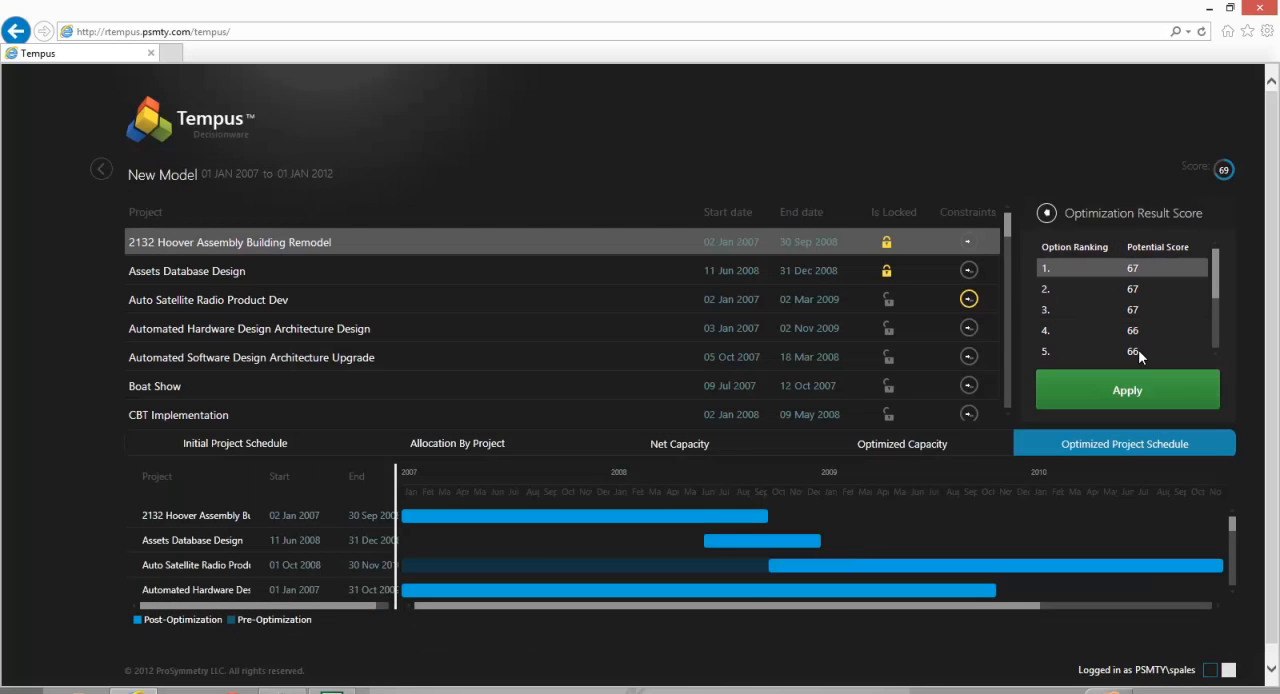
- Compare the optimized project schedules of ranked options 2, 3 and 4
{"action": "mouse_move", "coordinate": [1213, 302]}
{"action": "left_mouse_down"}
{"action": "mouse_move", "coordinate": [1213, 352]}
{"action": "mouse_move", "coordinate": [1217, 286]}
{"action": "left_mouse_up"}
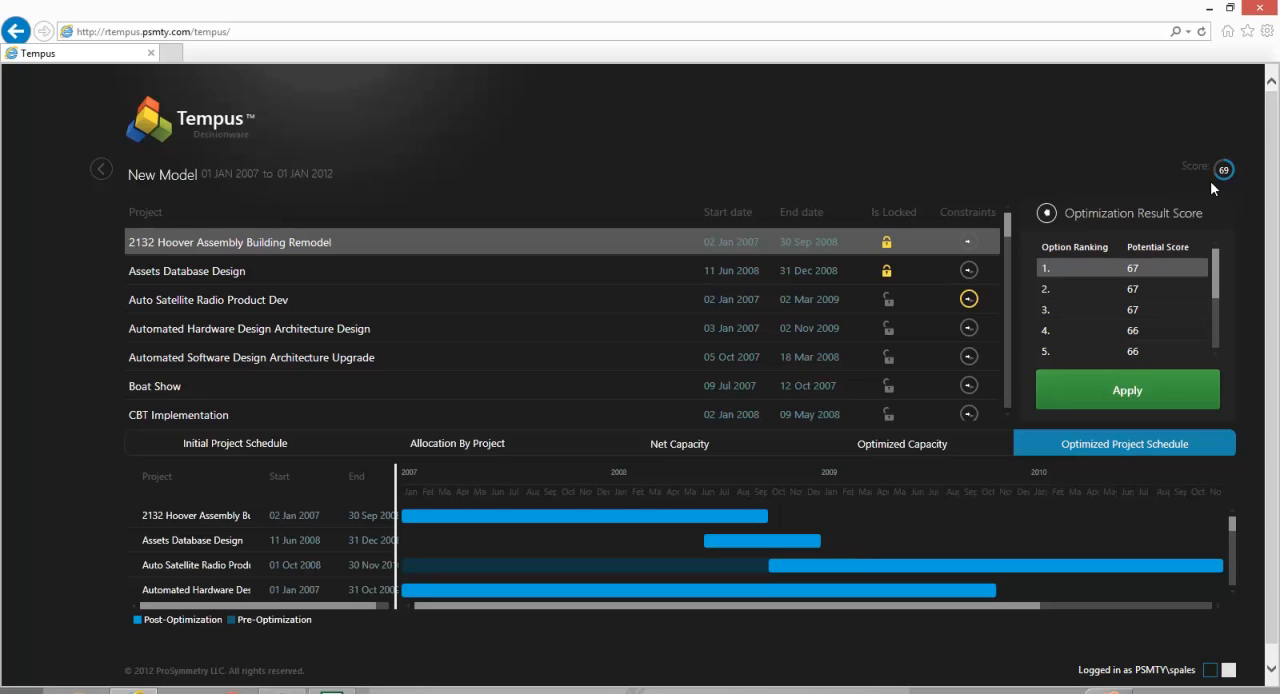
{"action": "left_click", "coordinate": [1145, 288]}
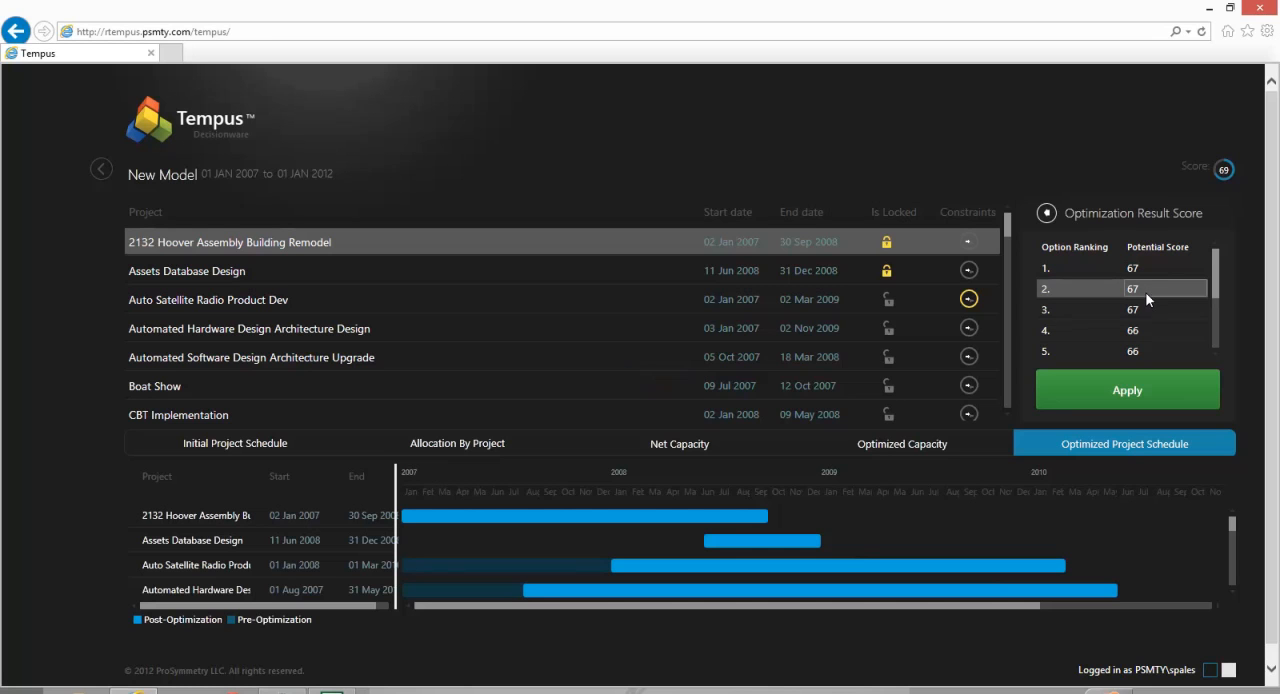
{"action": "left_click", "coordinate": [1145, 308]}
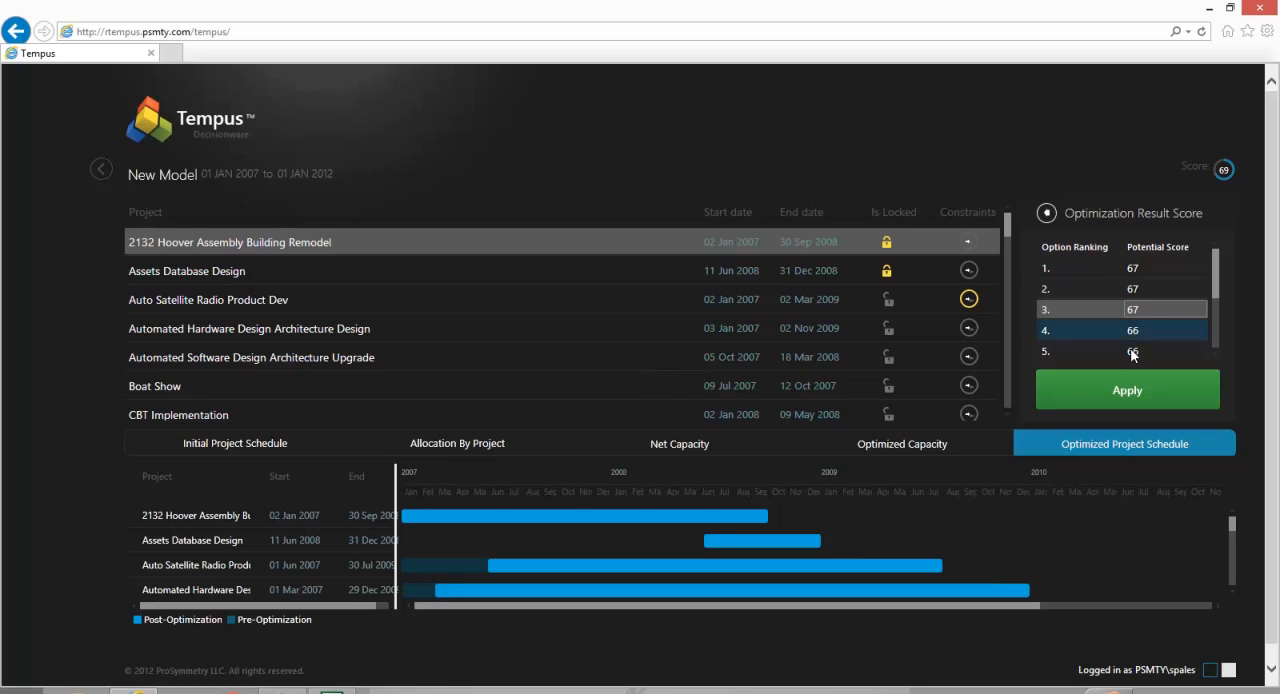
{"action": "scroll", "coordinate": [1234, 528], "scroll_direction": "down", "scroll_amount": 3}
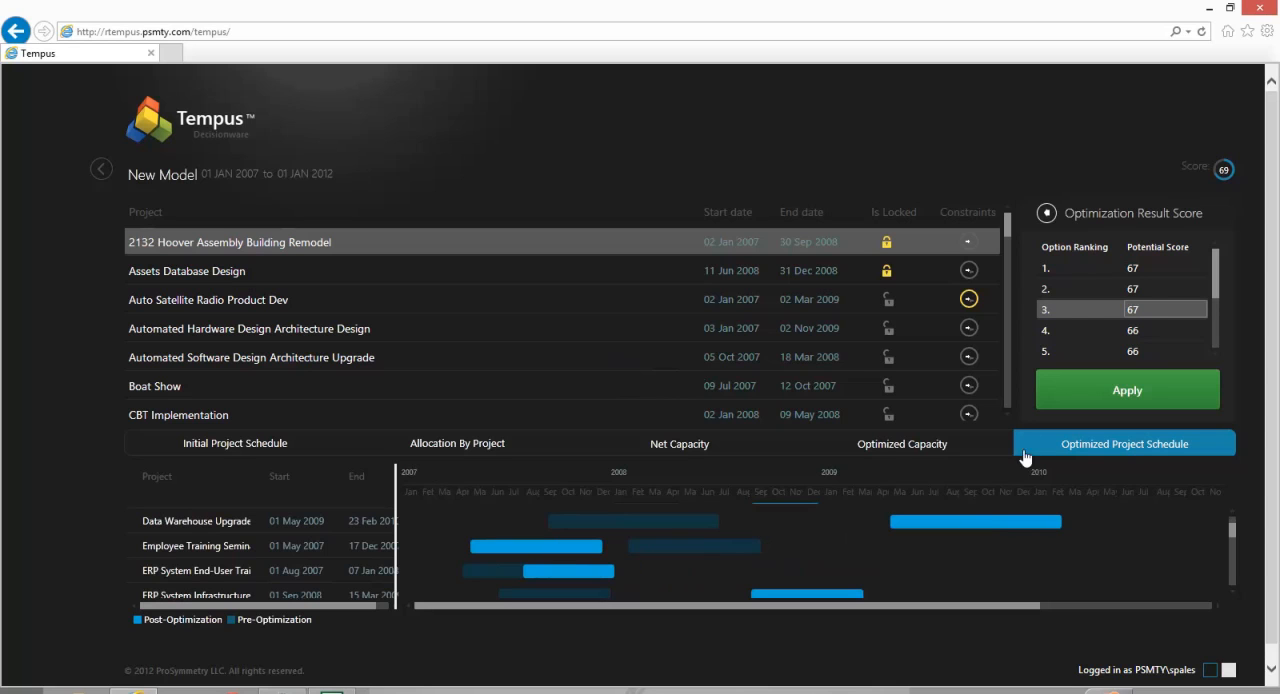
{"action": "left_click", "coordinate": [1074, 335]}
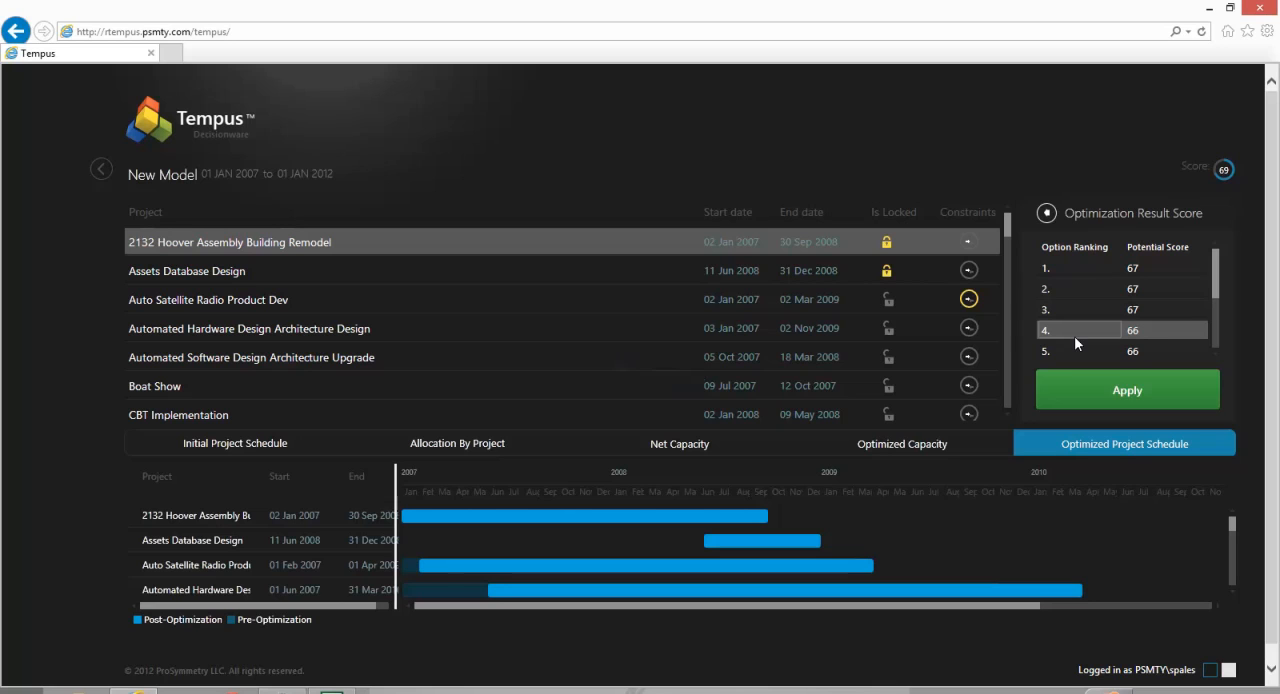
- Compare the optimized capacity of the ranked options and apply option 1 to the model
{"action": "left_click", "coordinate": [918, 452]}
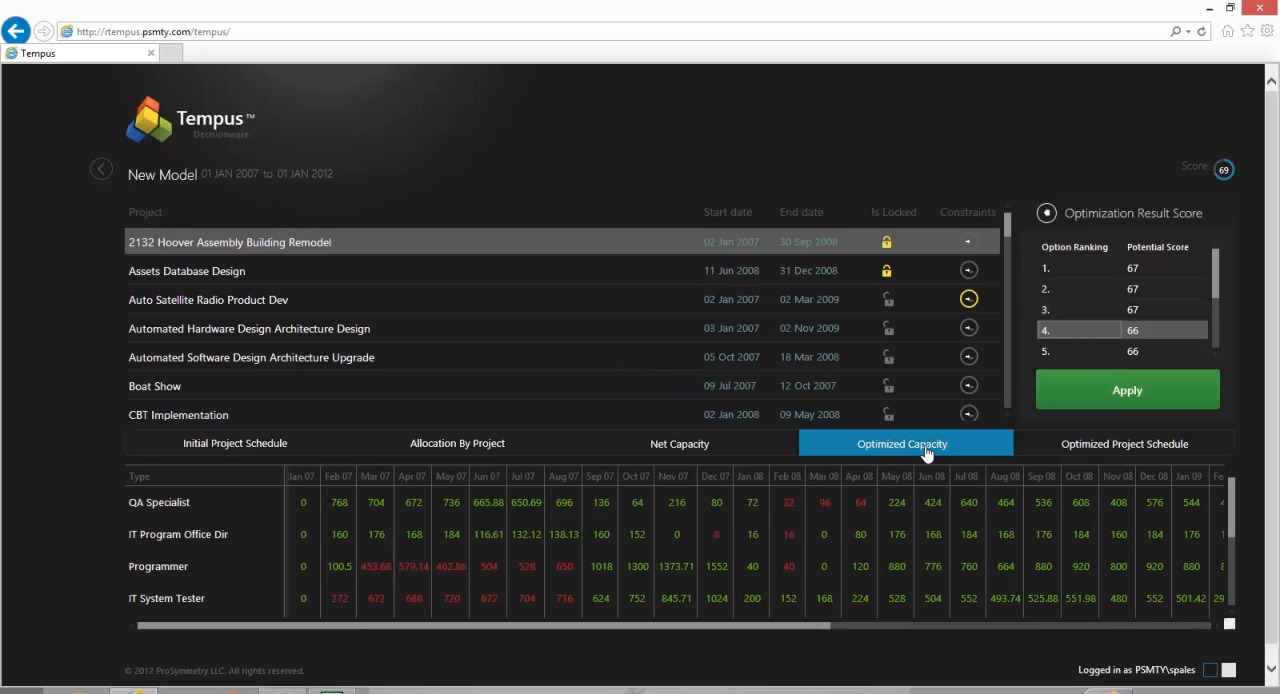
{"action": "left_click", "coordinate": [1089, 289]}
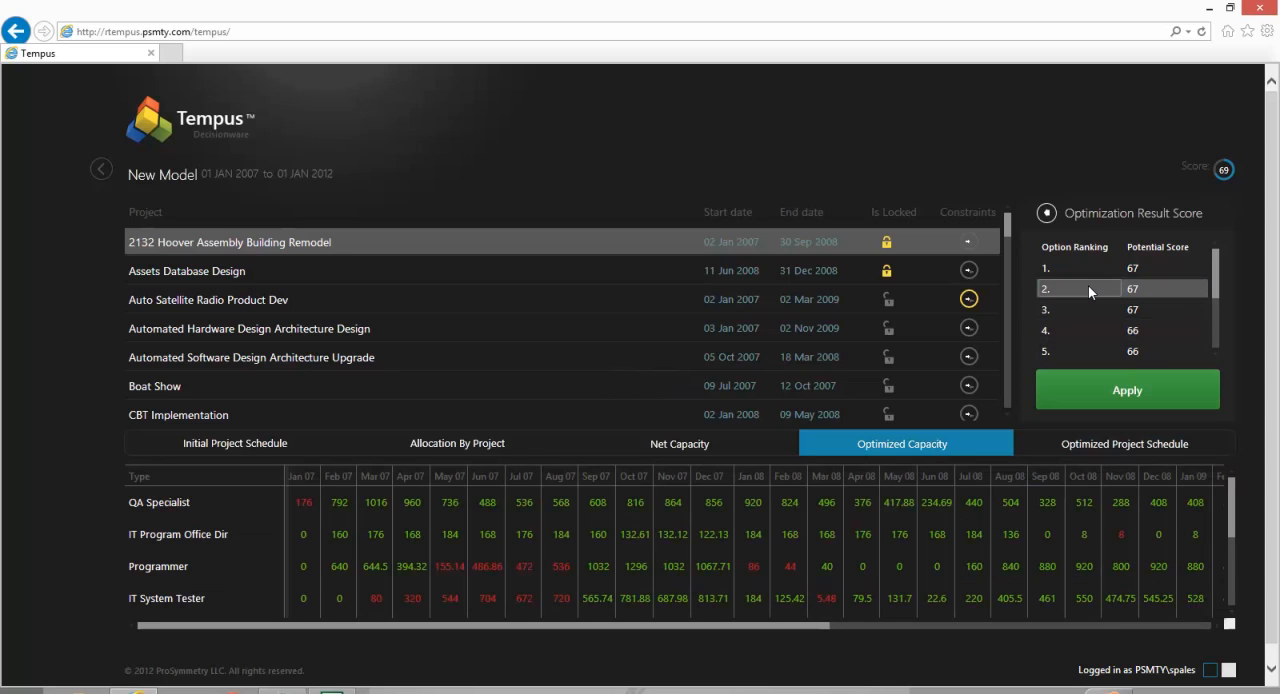
{"action": "left_click", "coordinate": [1094, 268]}
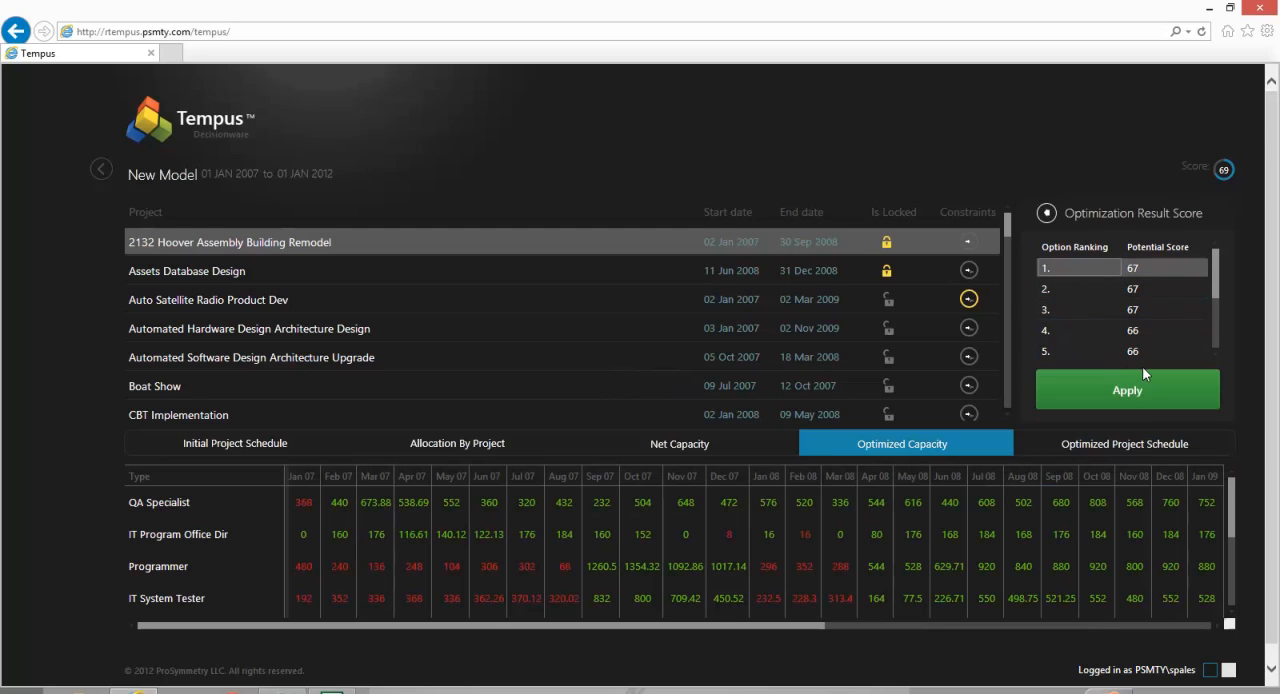
{"action": "left_click", "coordinate": [1134, 390]}
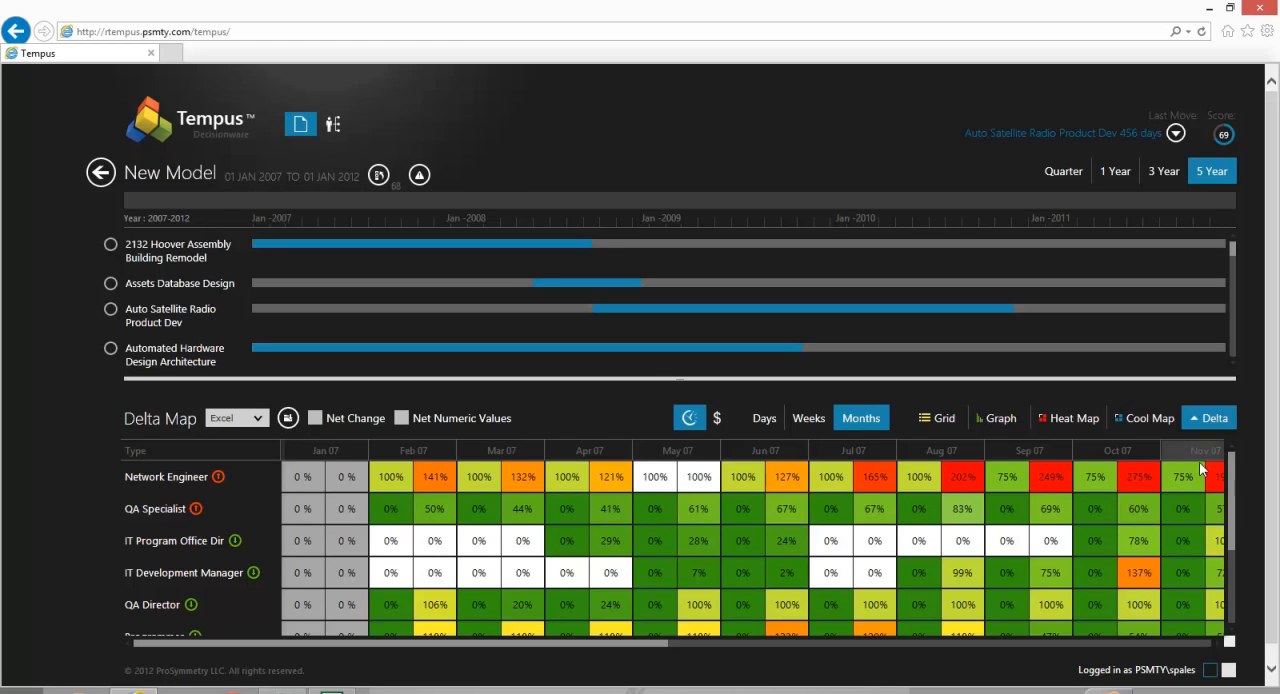
- Examine the delta map and the project movement history of the optimized model
{"action": "left_click_drag", "start_coordinate": [1232, 507], "coordinate": [1230, 480]}
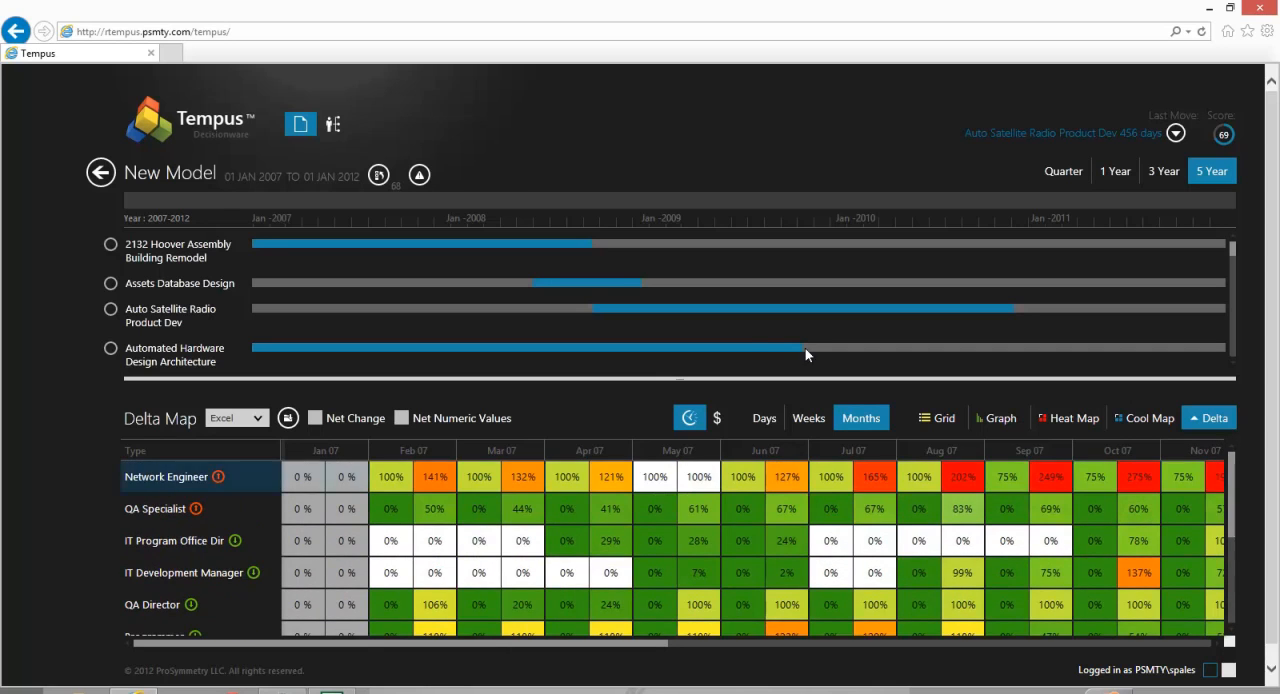
{"action": "left_click", "coordinate": [381, 176]}
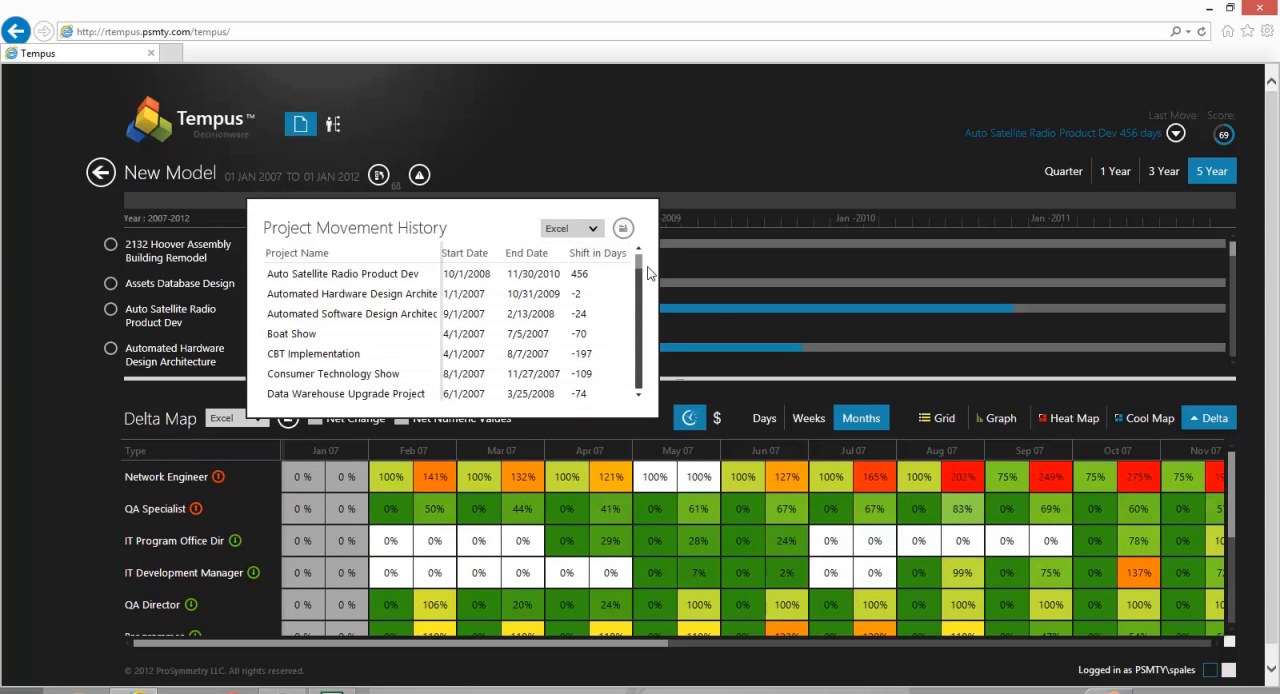
{"action": "left_click_drag", "start_coordinate": [641, 273], "coordinate": [638, 313]}
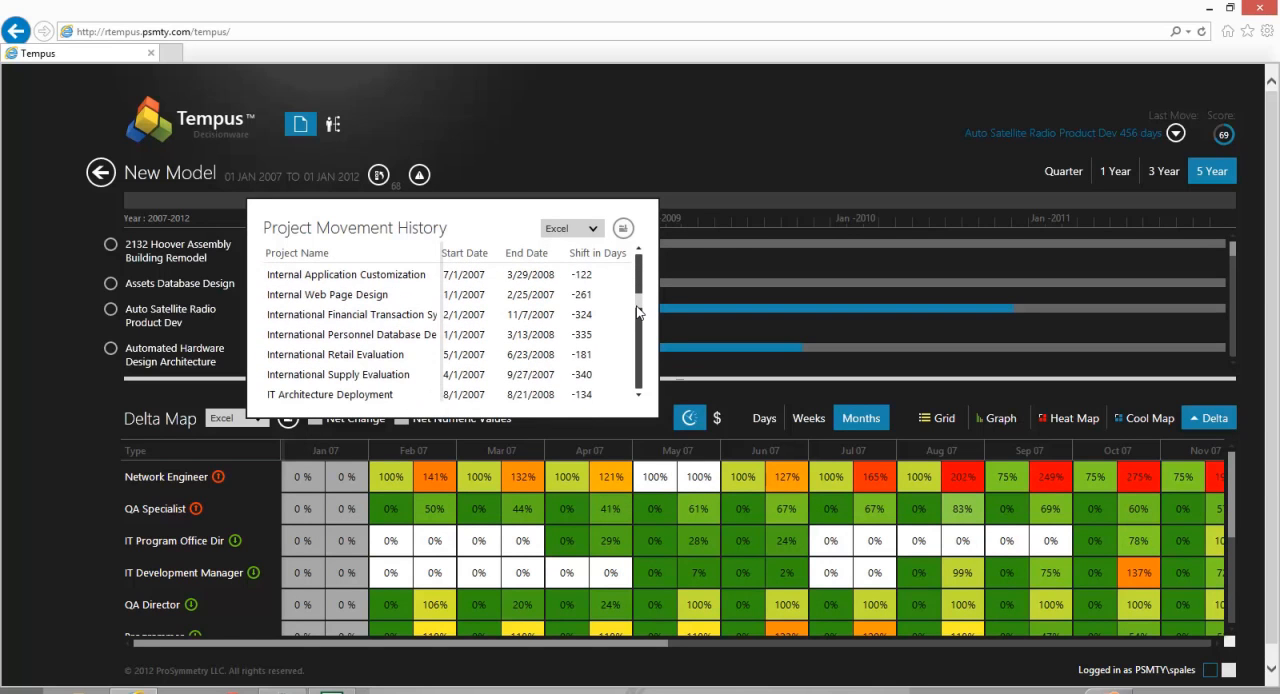
{"action": "left_click", "coordinate": [810, 172]}
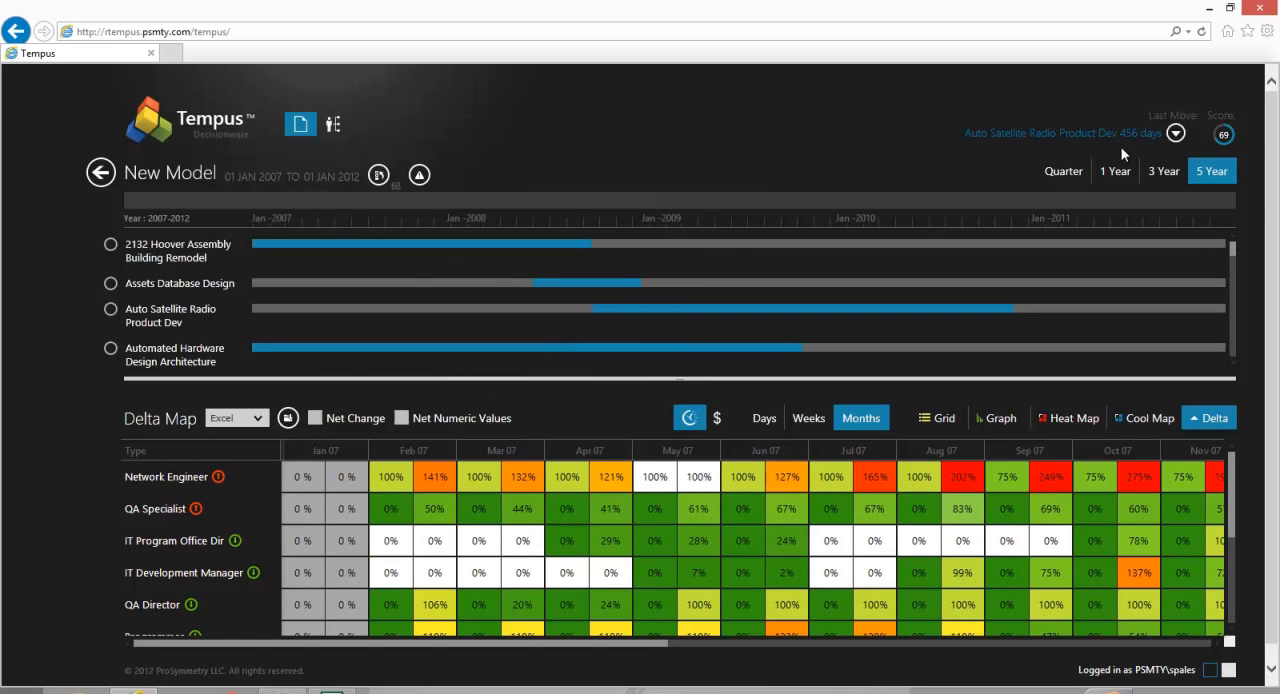
- Look through the list of last project moves with their shifted days, and return to the model listing
{"action": "left_click", "coordinate": [1176, 133]}
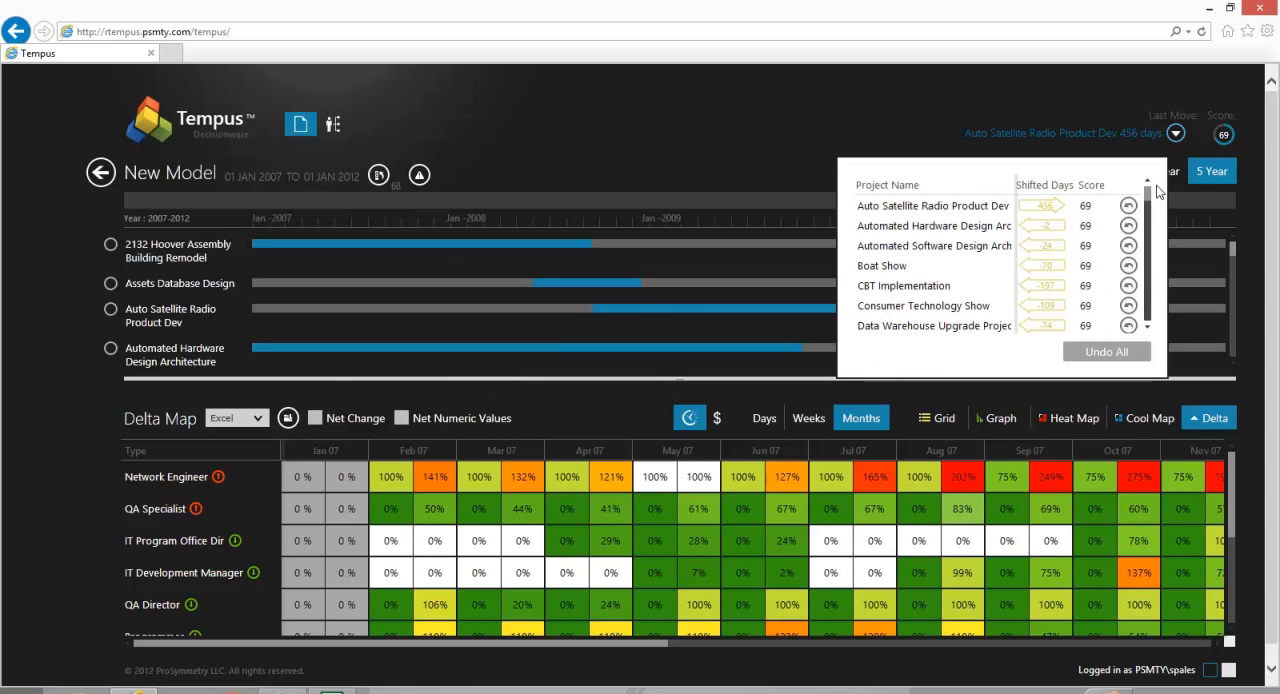
{"action": "left_click_drag", "start_coordinate": [1150, 202], "coordinate": [1143, 226]}
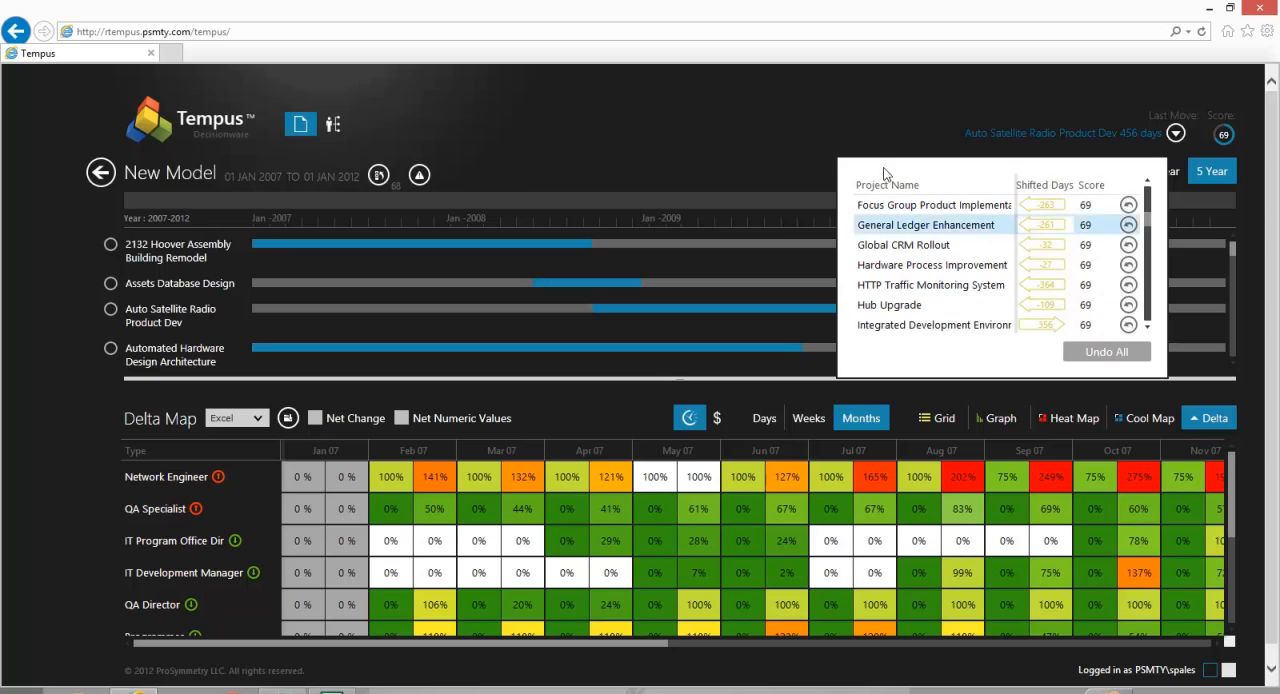
{"action": "left_click", "coordinate": [808, 127]}
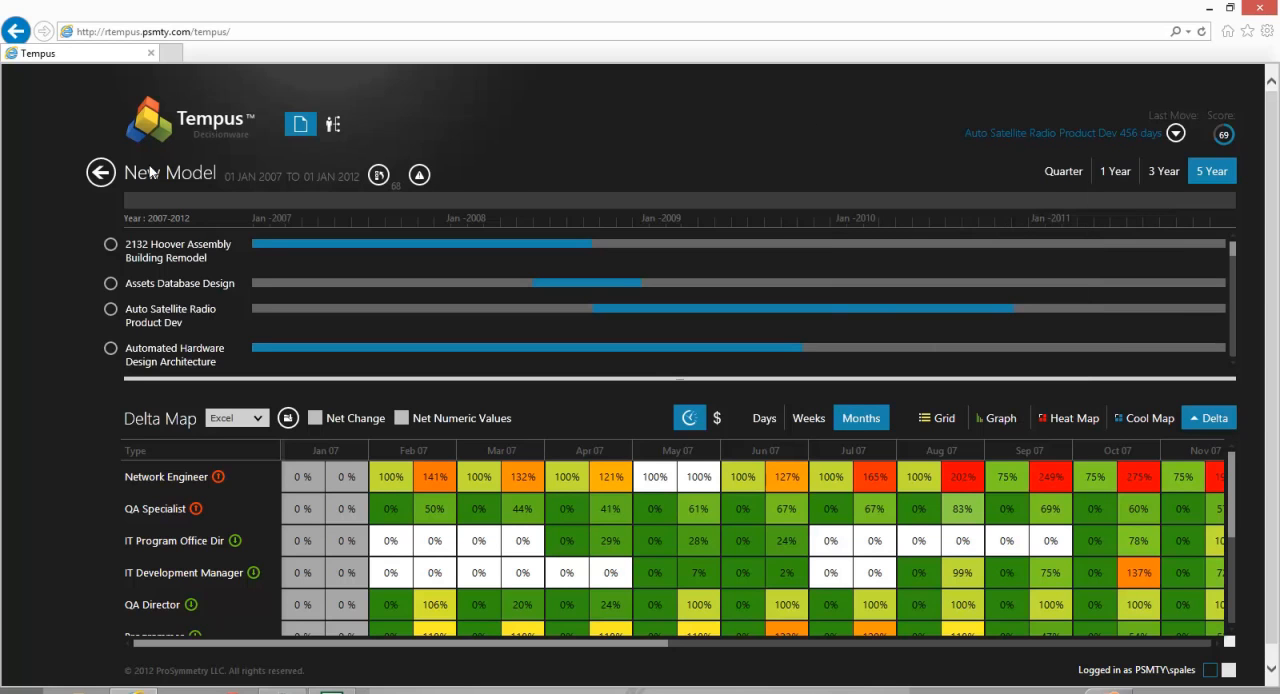
{"action": "left_click", "coordinate": [104, 175]}
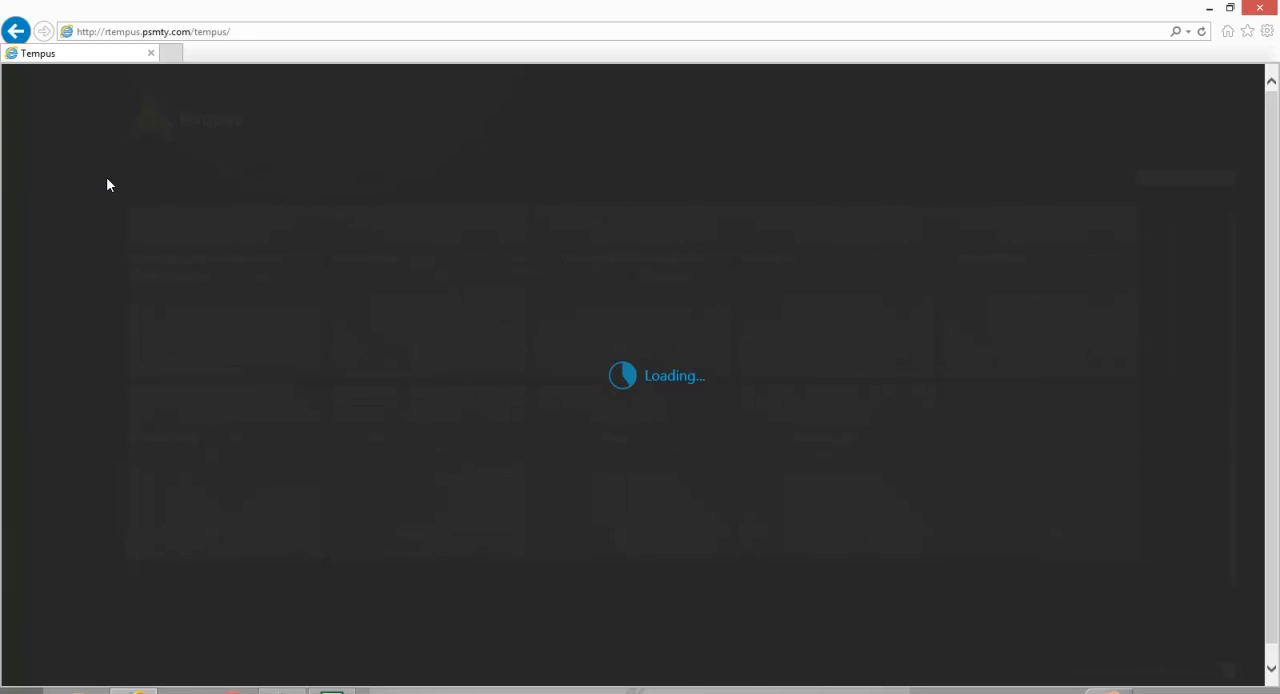